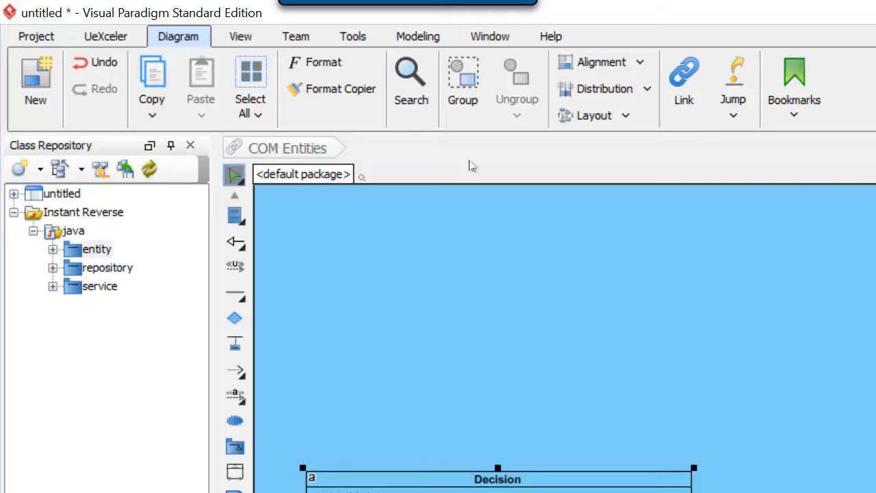
Open the Reverse Database wizard.
{"action": "left_click", "coordinate": [353, 39]}
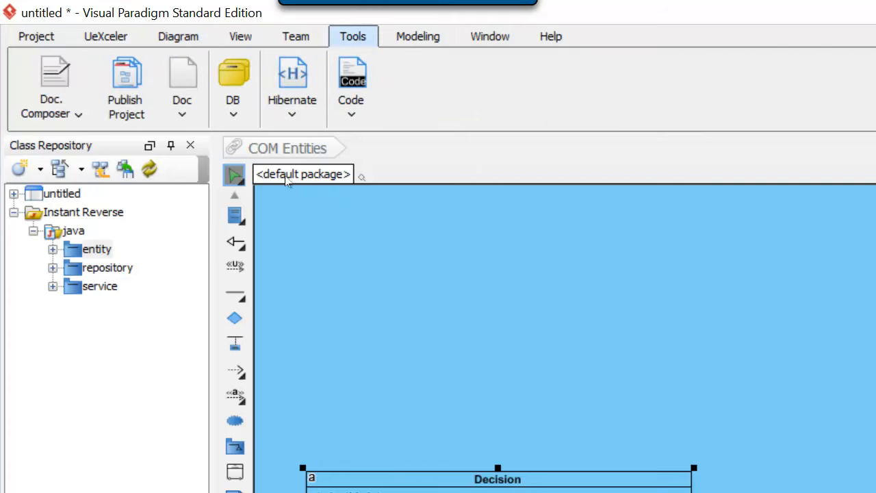
{"action": "left_click", "coordinate": [234, 117]}
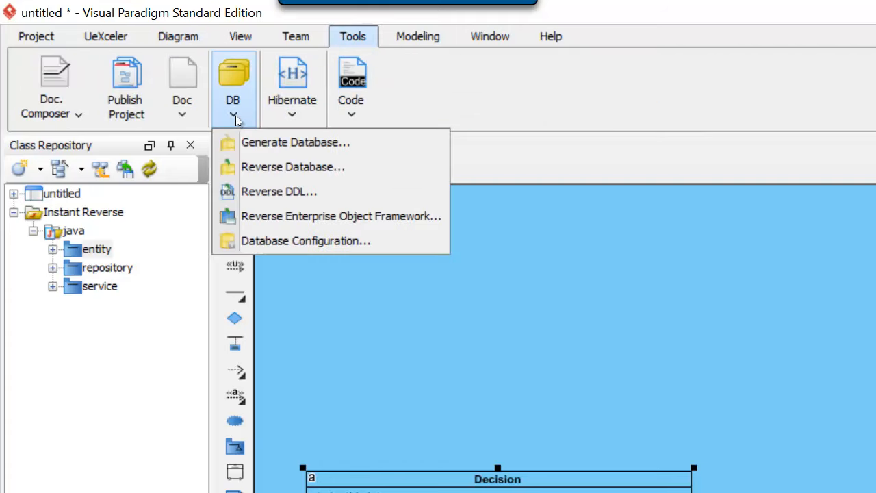
{"action": "left_click", "coordinate": [266, 171]}
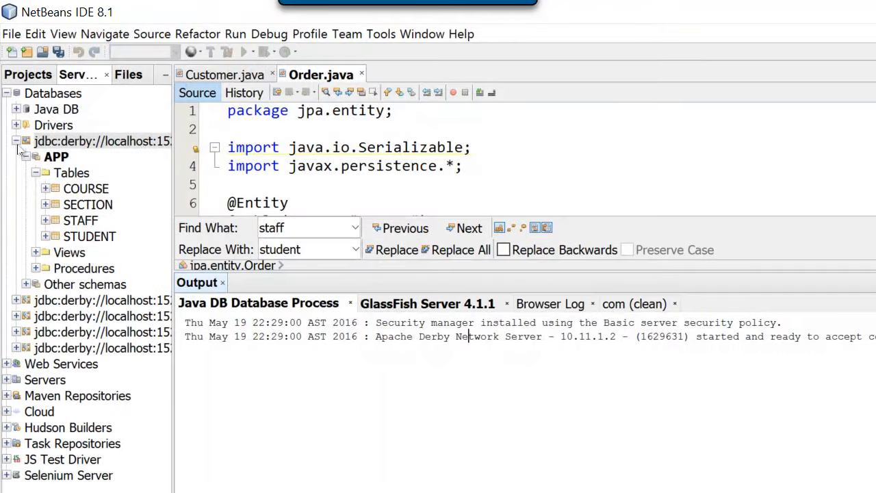
Switch to NetBeans and examine the Derby connection's tables and the network server version in the Java DB process output.
{"action": "left_click", "coordinate": [31, 75]}
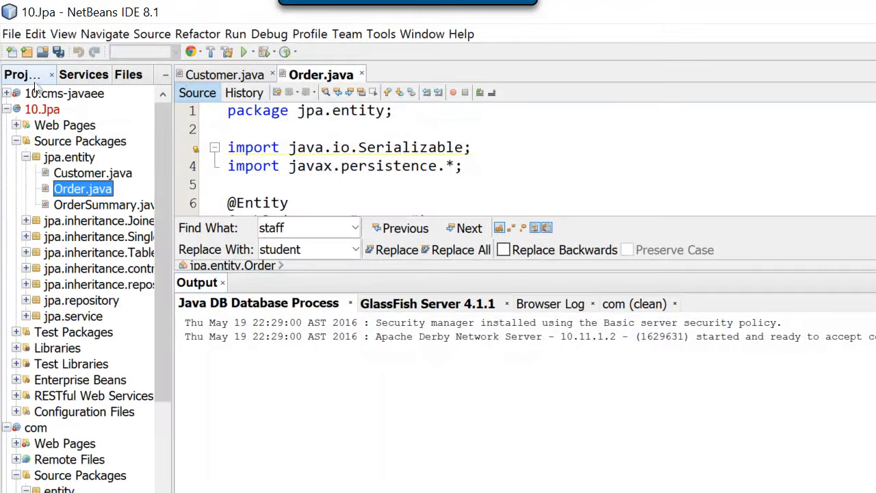
{"action": "left_click", "coordinate": [101, 80]}
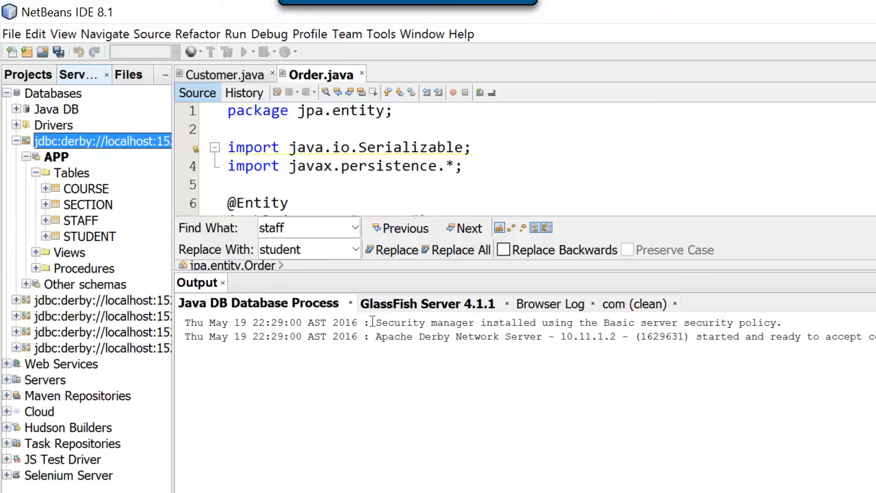
{"action": "left_click_drag", "start_coordinate": [373, 332], "coordinate": [621, 326]}
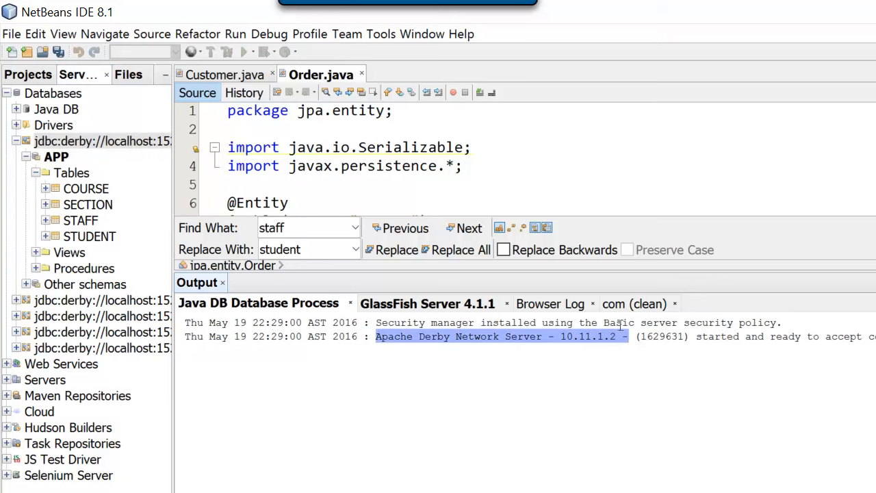
{"action": "left_click", "coordinate": [623, 333]}
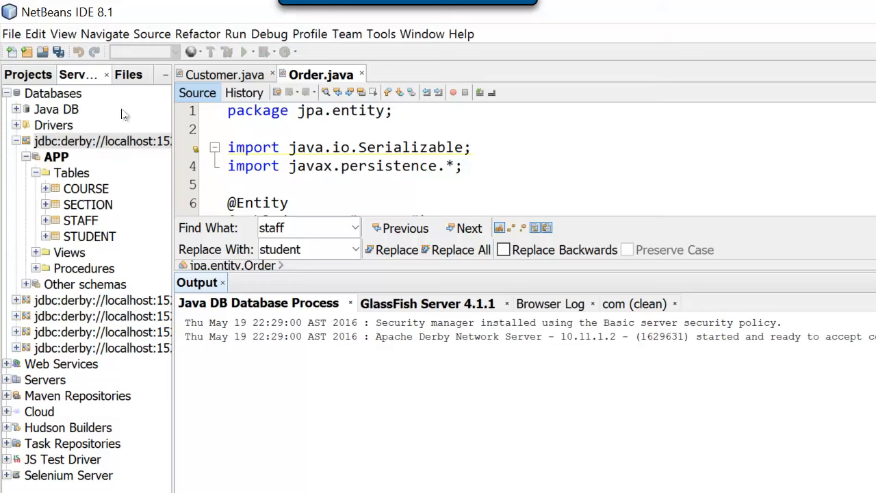
Start a new database connection with the Java DB (Network) driver and widen the wizard to read the full driver file paths.
{"action": "left_click", "coordinate": [64, 97]}
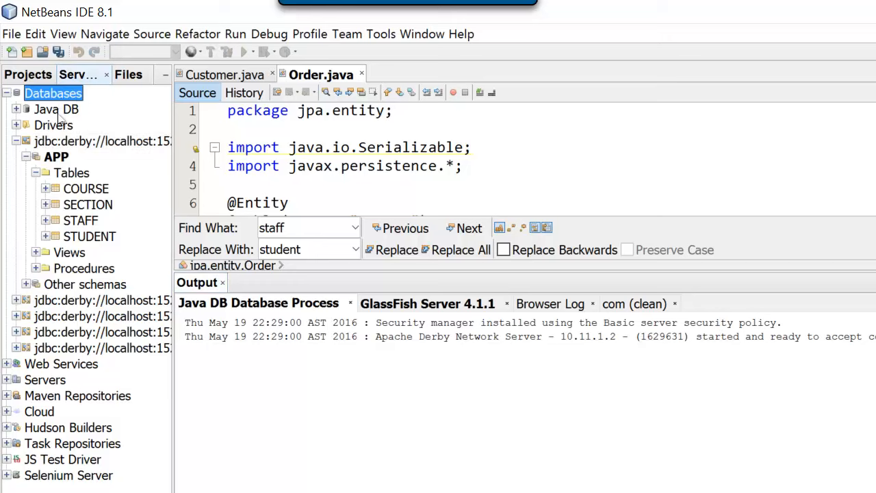
{"action": "right_click", "coordinate": [68, 100]}
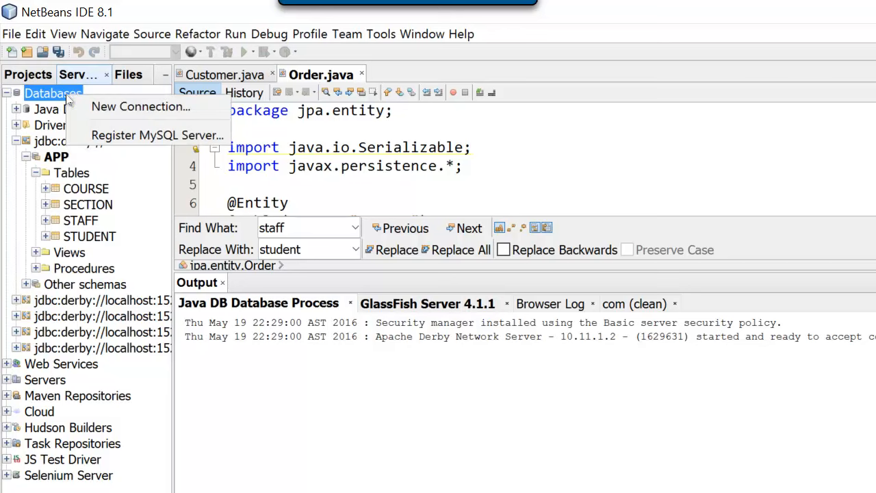
{"action": "left_click", "coordinate": [139, 107]}
{"action": "left_click", "coordinate": [760, 283]}
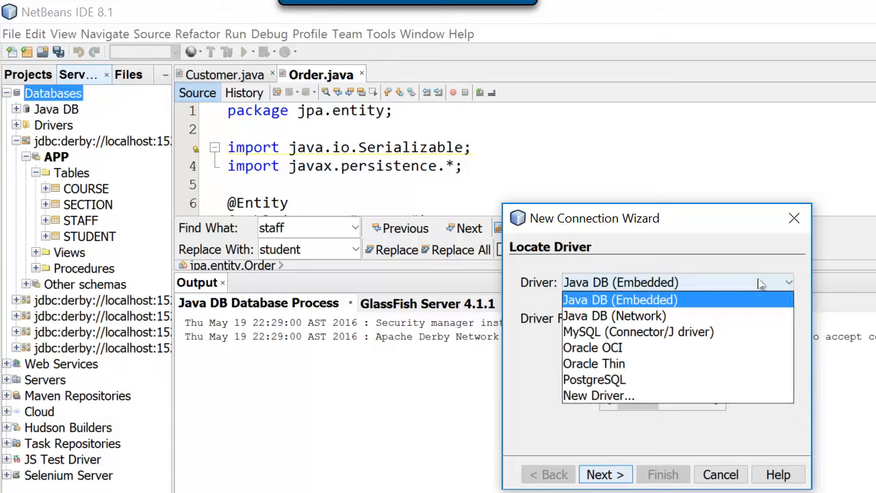
{"action": "left_click", "coordinate": [607, 316]}
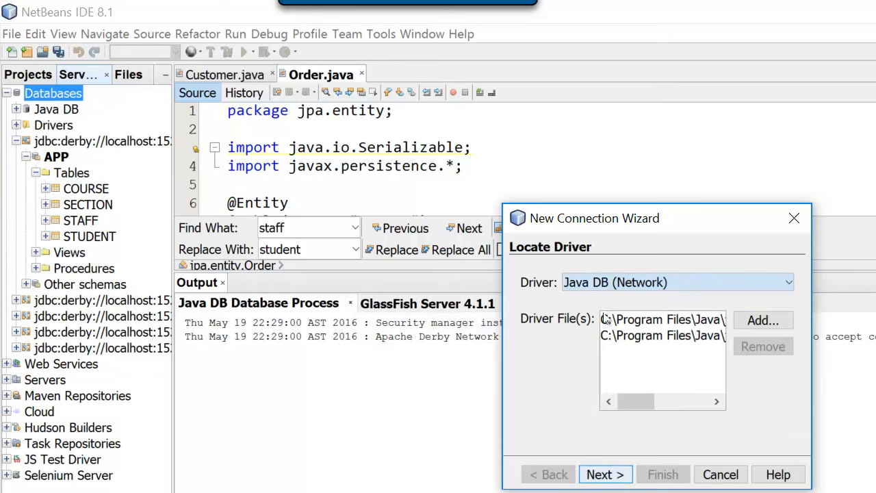
{"action": "left_click_drag", "start_coordinate": [811, 369], "coordinate": [875, 369]}
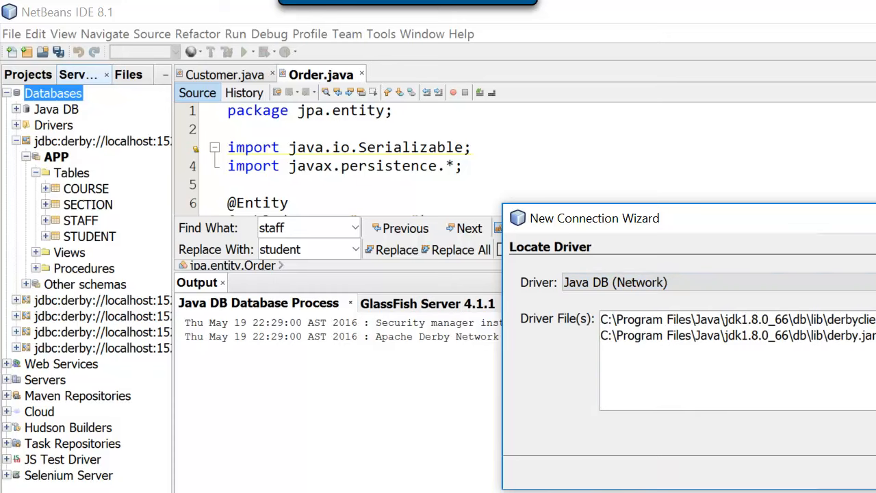
{"action": "left_click", "coordinate": [835, 323]}
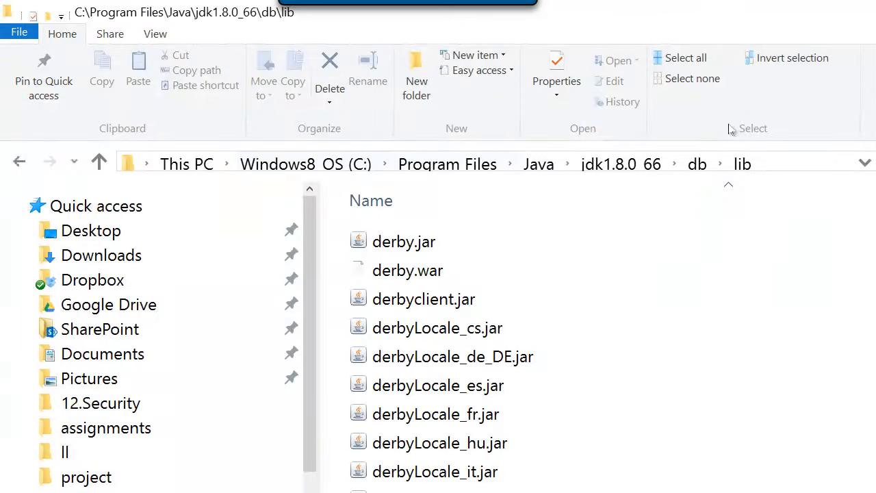
Copy the folder path C:\Program Files\Java\jdk1.8.0_66\db\lib in File Explorer and return to Visual Paradigm.
{"action": "left_click", "coordinate": [781, 159]}
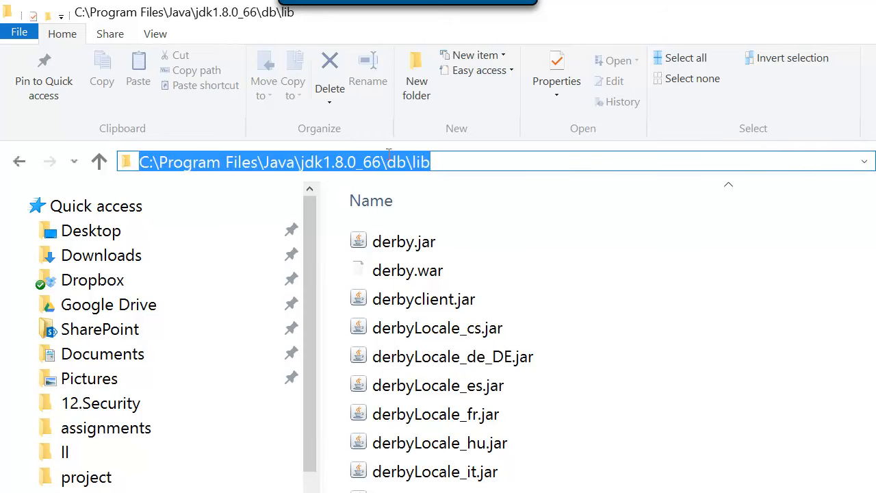
{"action": "right_click", "coordinate": [393, 158]}
{"action": "left_click", "coordinate": [456, 215]}
{"action": "key", "text": "alt+Tab"}
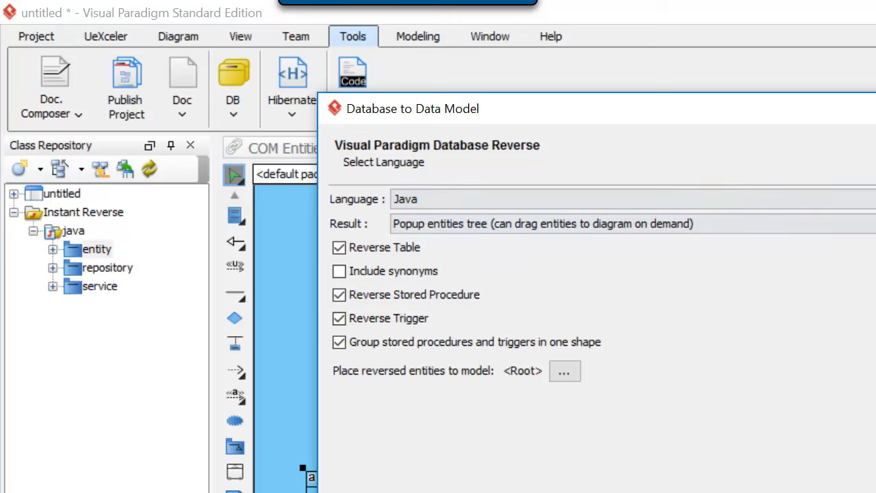
Accept the Java language settings and choose Derby 10.7 (Server) as the database driver.
{"action": "key", "text": "Return"}
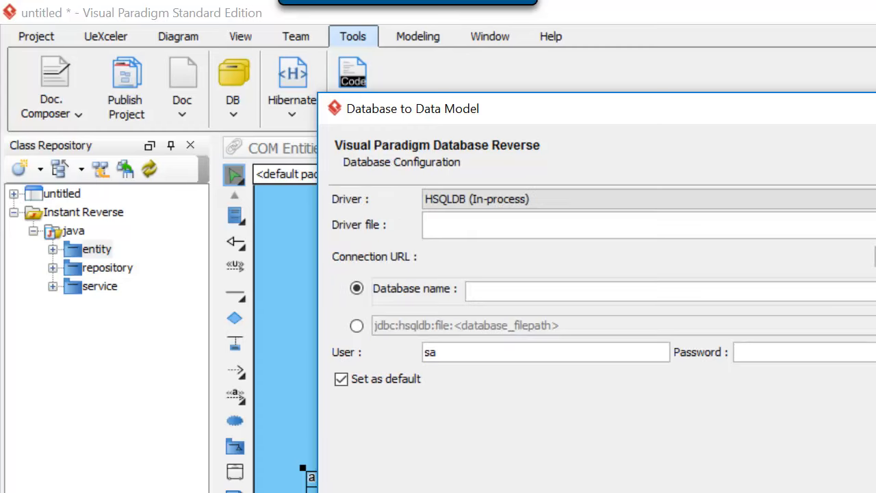
{"action": "left_click", "coordinate": [604, 200]}
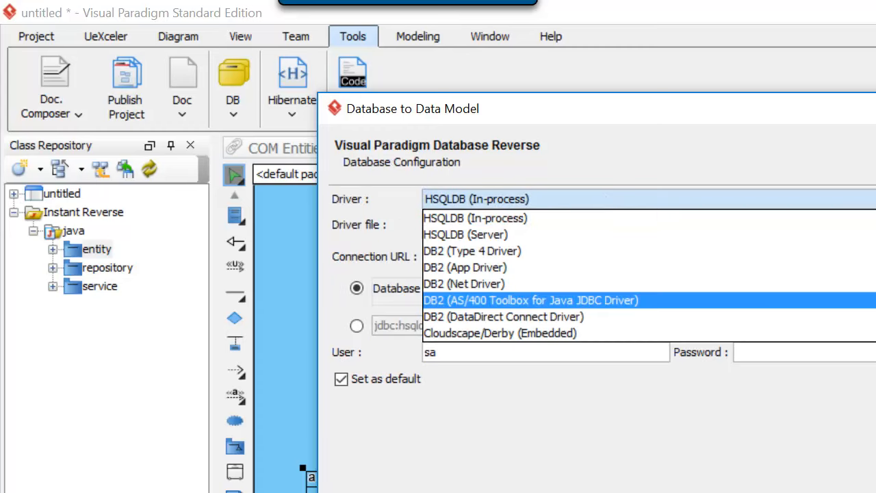
{"action": "scroll", "coordinate": [531, 300], "scroll_direction": "down", "scroll_amount": 3}
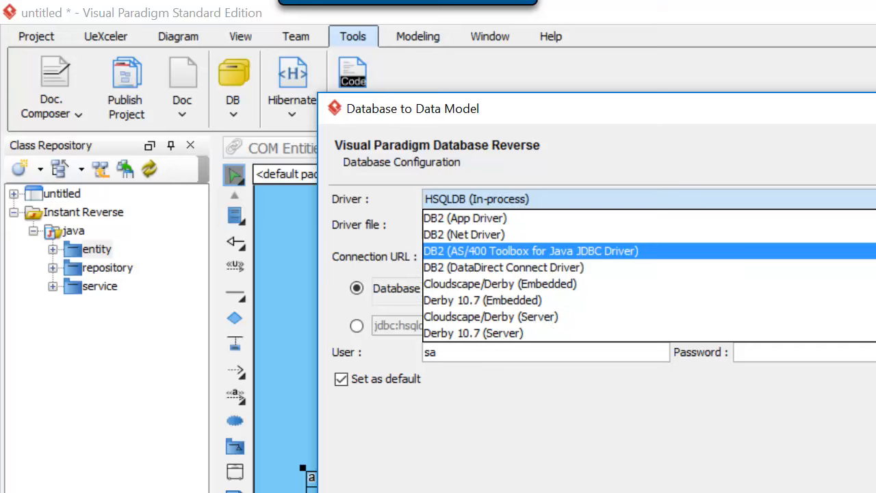
{"action": "scroll", "coordinate": [531, 300], "scroll_direction": "down", "scroll_amount": 1}
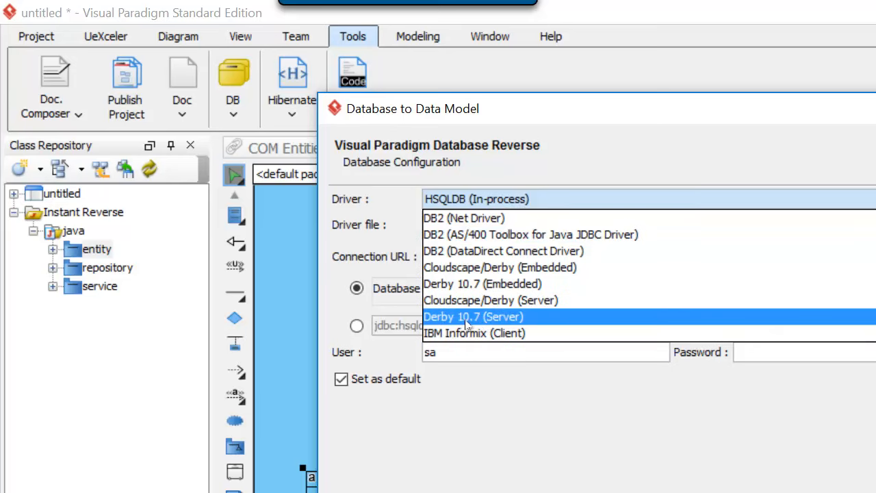
{"action": "left_click", "coordinate": [503, 317]}
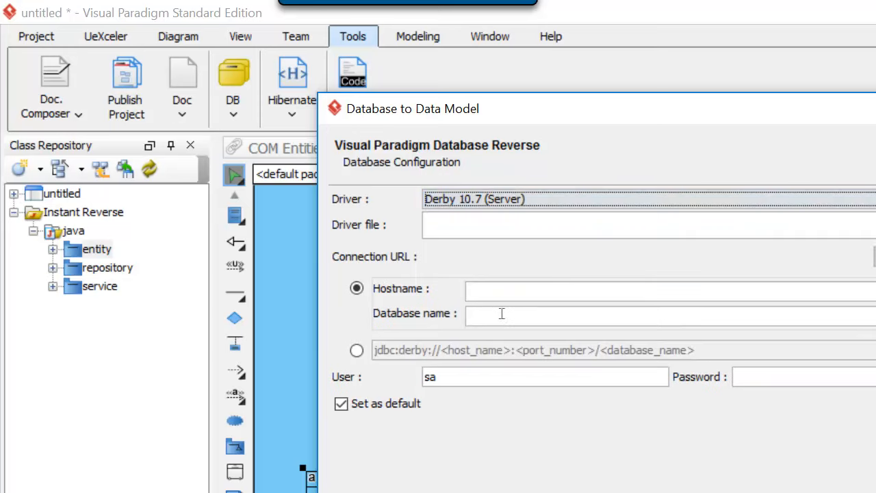
Set derbyclient.jar from the jdk1.8.0_66 db\lib folder as the driver file.
{"action": "left_click", "coordinate": [611, 225]}
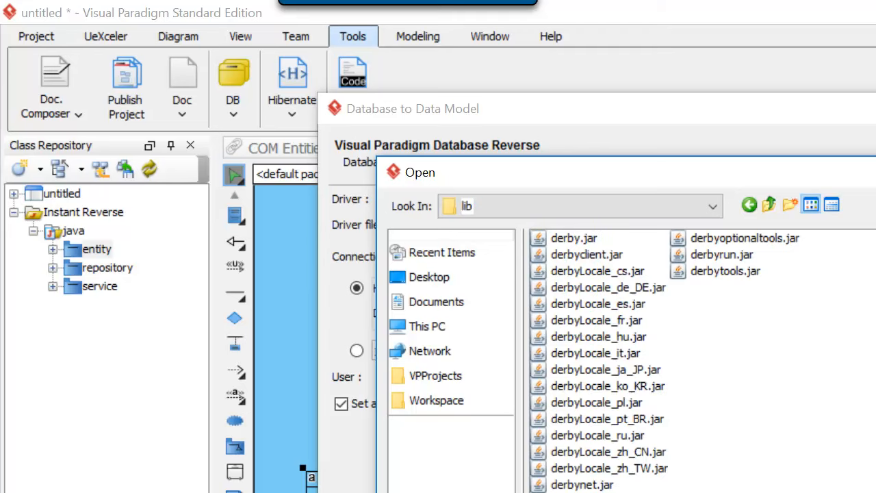
{"action": "left_click", "coordinate": [602, 259]}
{"action": "key", "text": "Return"}
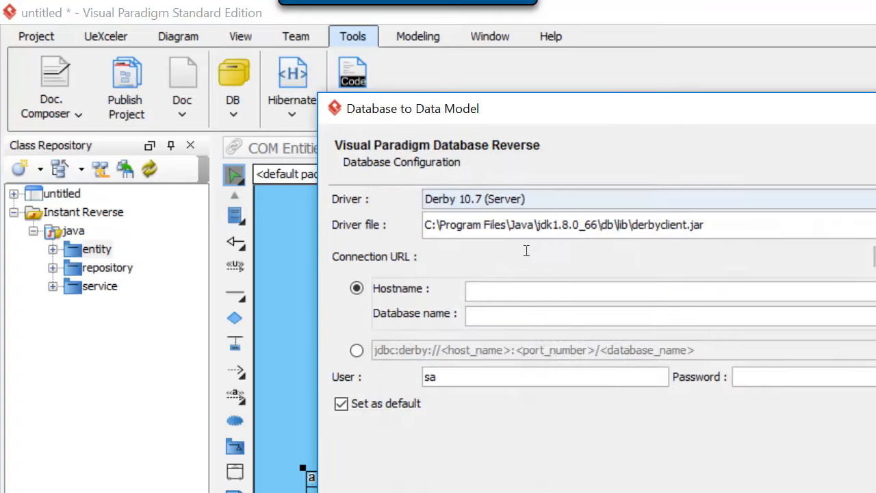
Set the connection to hostname localhost, port 1527 and database name ComDB.
{"action": "left_click", "coordinate": [496, 289]}
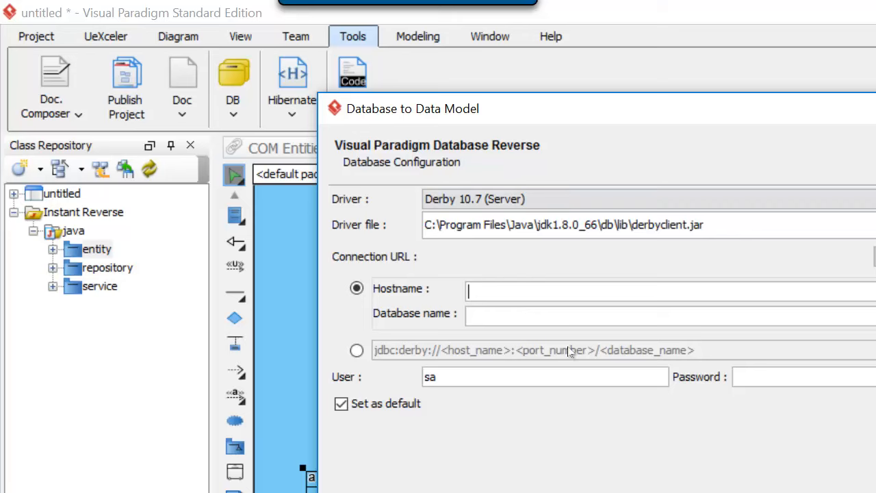
{"action": "type", "text": "loc"}
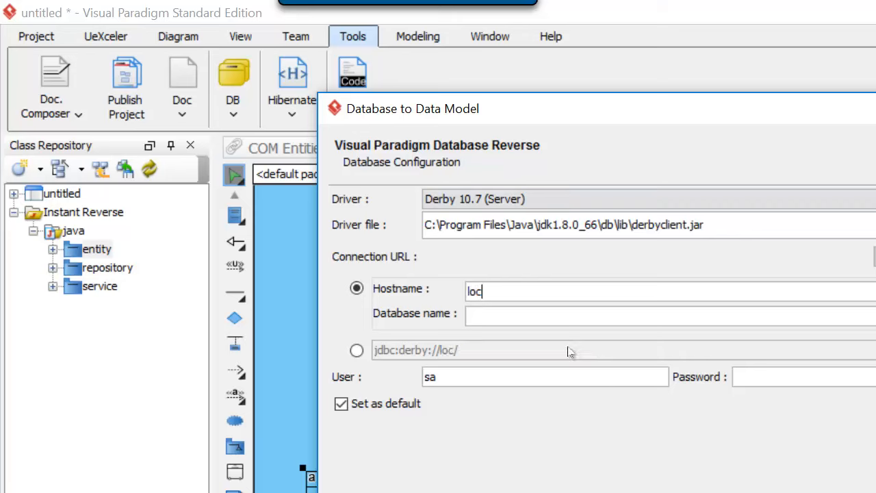
{"action": "type", "text": "alhost:"}
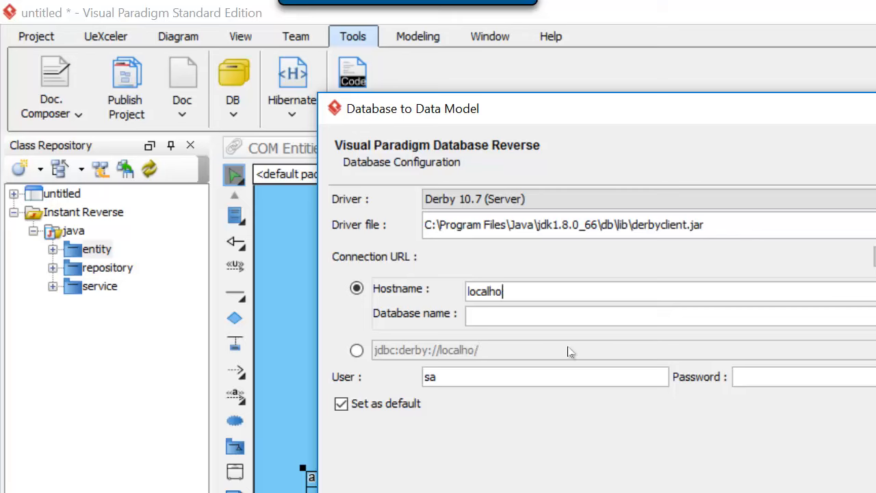
{"action": "type", "text": "1527"}
{"action": "key", "text": "Tab"}
{"action": "type", "text": "ComDB"}
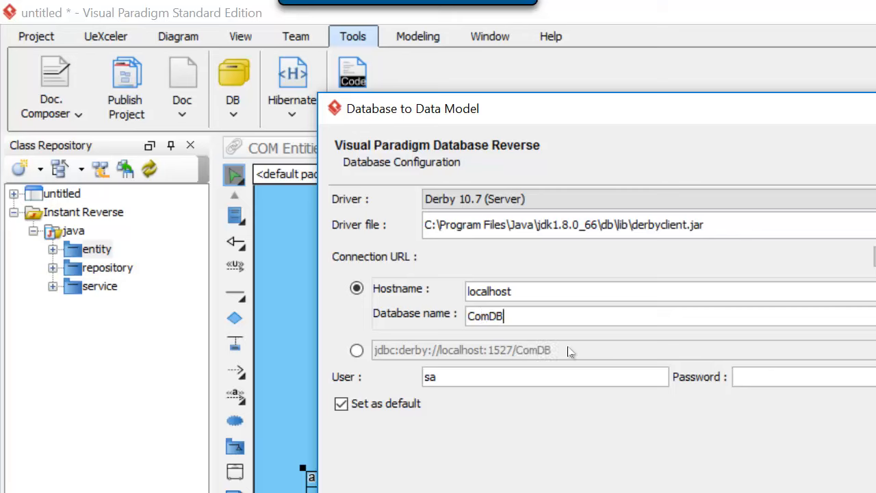
Set the database user to APP, enter the database password and test the connection.
{"action": "double_click", "coordinate": [438, 376]}
{"action": "type", "text": "APP"}
{"action": "key", "text": "Tab"}
{"action": "type", "text": "APP"}
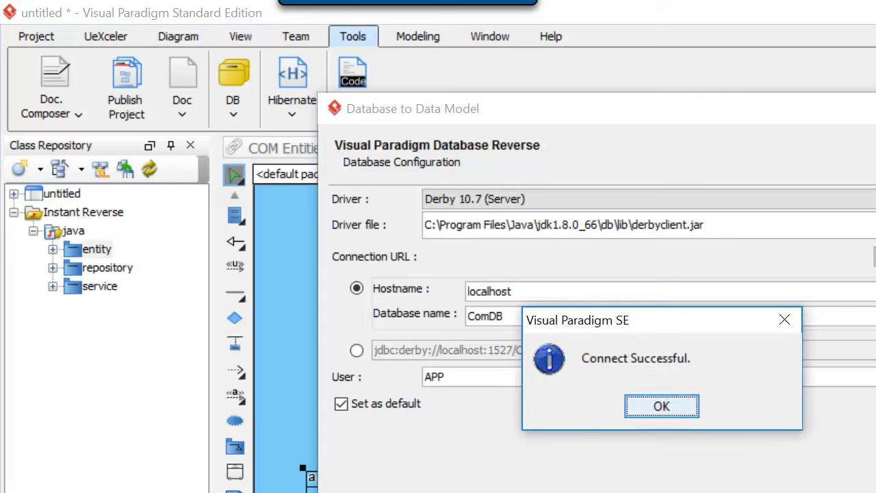
{"action": "left_click", "coordinate": [661, 407]}
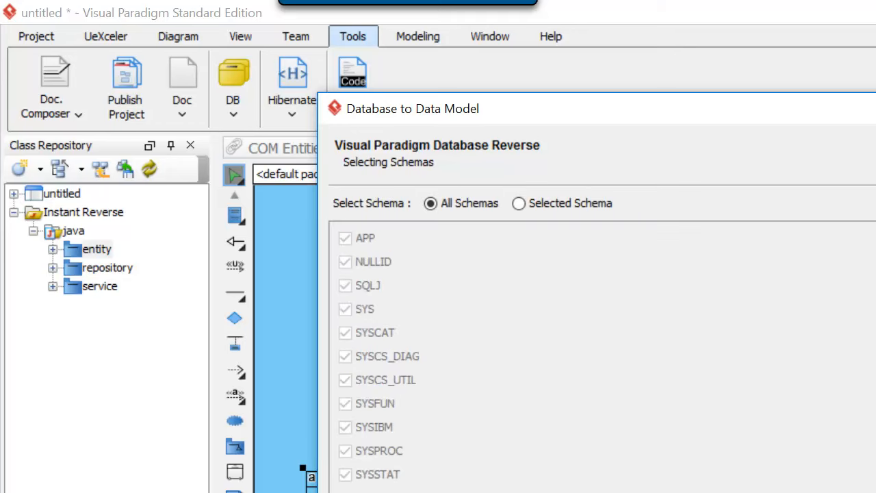
Restrict the reversal to selected schemas with only APP chosen, and generate its entities.
{"action": "left_click", "coordinate": [522, 205]}
{"action": "left_click", "coordinate": [344, 240]}
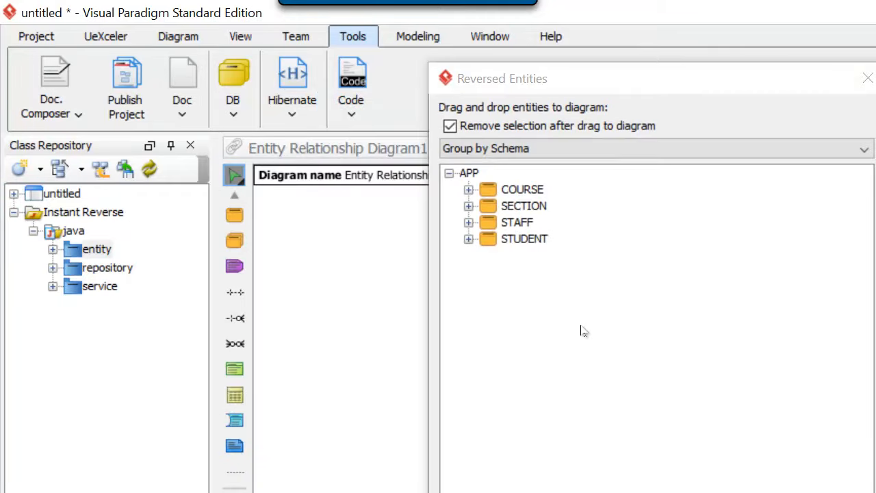
Place the COURSE, SECTION, STAFF and STUDENT entities together on the new entity relationship diagram and close the Reversed Entities list.
{"action": "left_click_drag", "start_coordinate": [589, 76], "coordinate": [850, 193]}
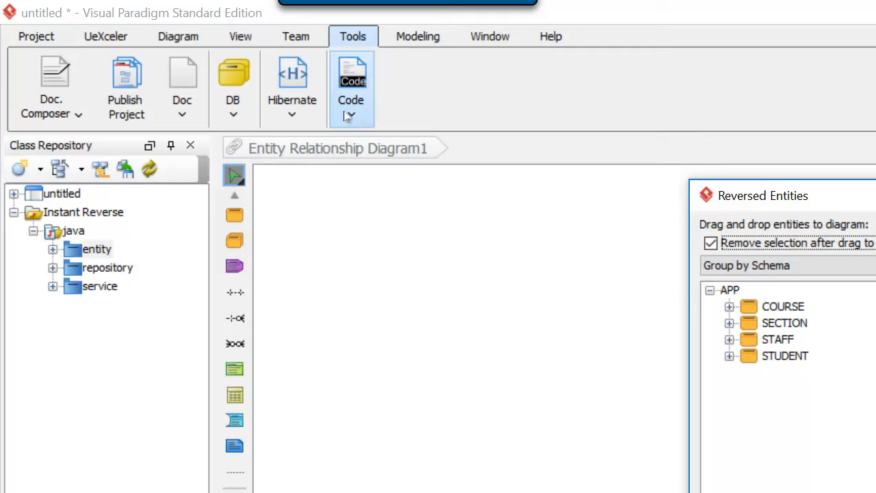
{"action": "left_click", "coordinate": [772, 307]}
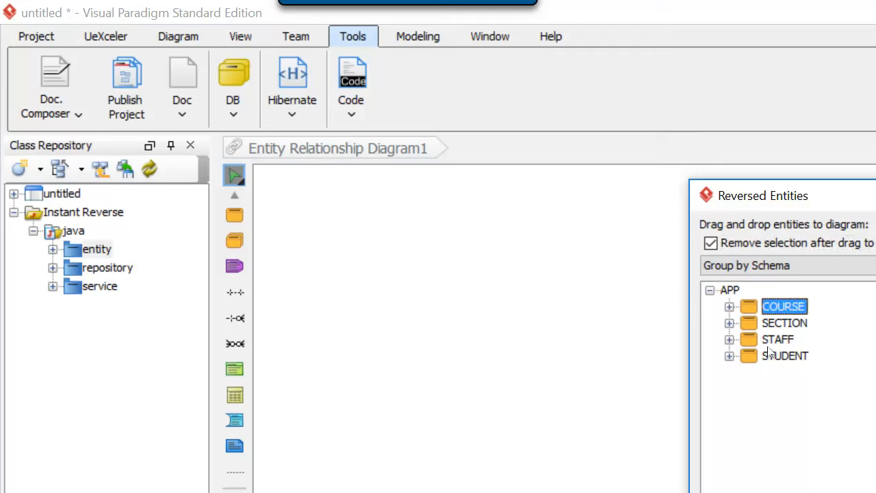
{"action": "left_click", "coordinate": [781, 356], "text": "shift"}
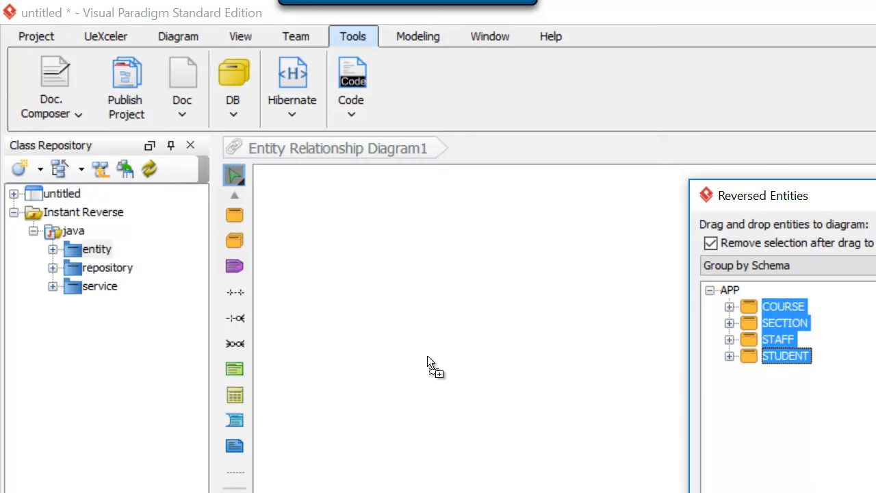
{"action": "left_click_drag", "start_coordinate": [415, 297], "coordinate": [413, 313]}
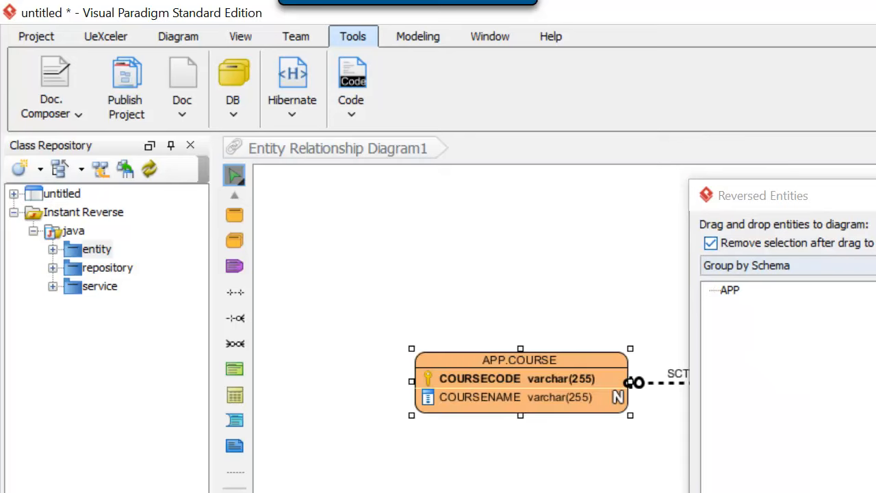
{"action": "key", "text": "Escape"}
{"action": "scroll", "coordinate": [564, 329], "scroll_direction": "down", "scroll_amount": 1}
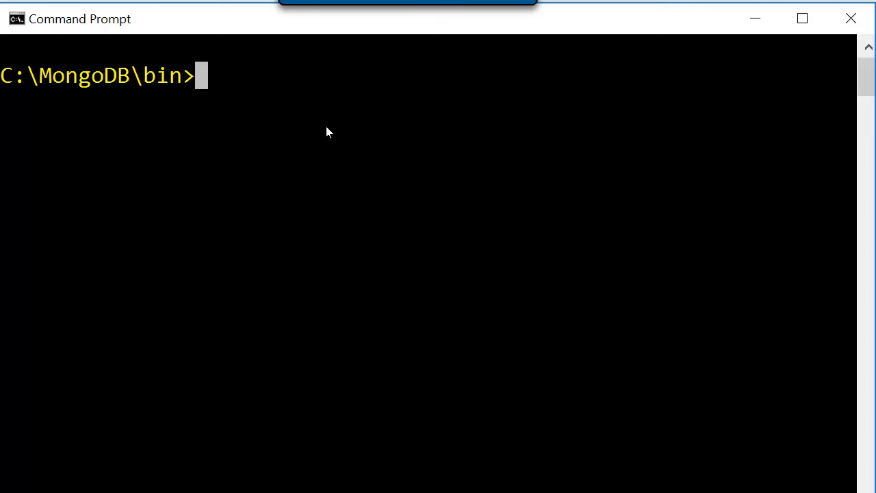
Start the MongoDB server by running mongod and move its console aside to reveal DbSchema.
{"action": "type", "text": "mongo"}
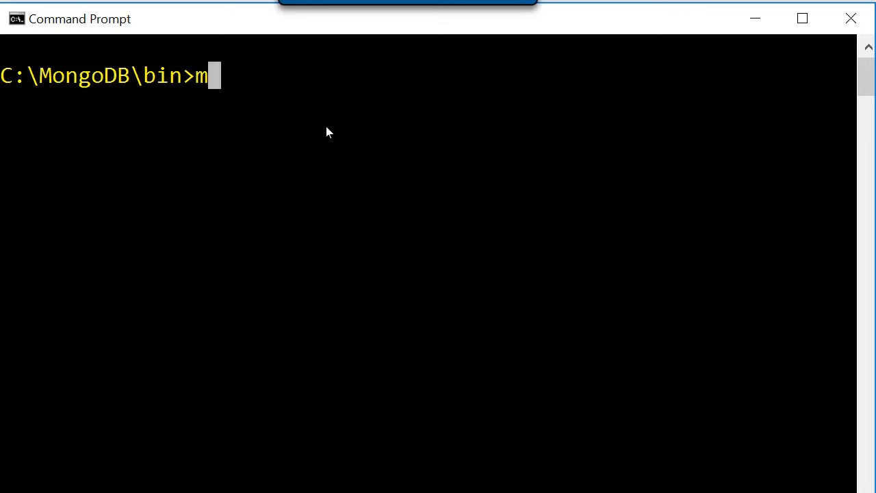
{"action": "type", "text": "d"}
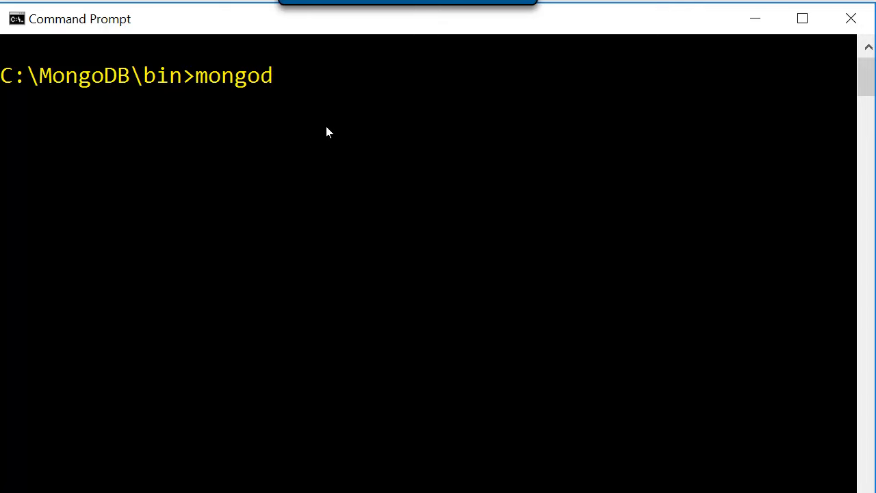
{"action": "key", "text": "Return"}
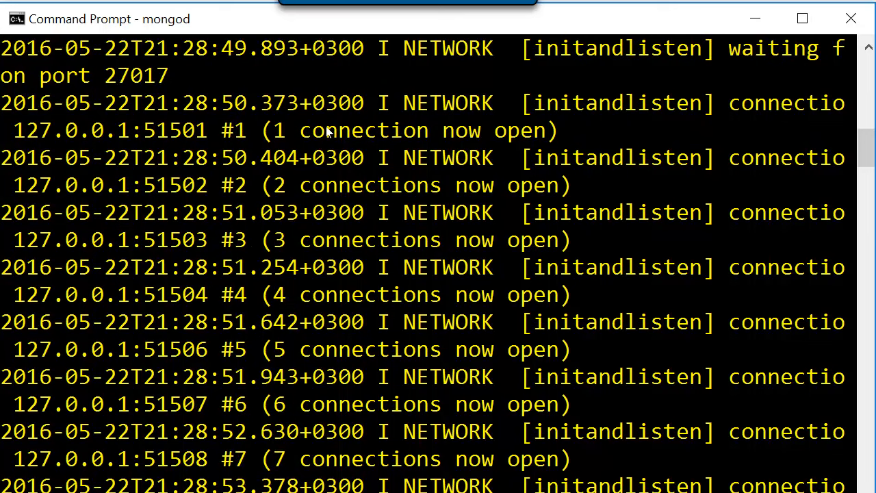
{"action": "left_click_drag", "start_coordinate": [379, 2], "coordinate": [656, 103]}
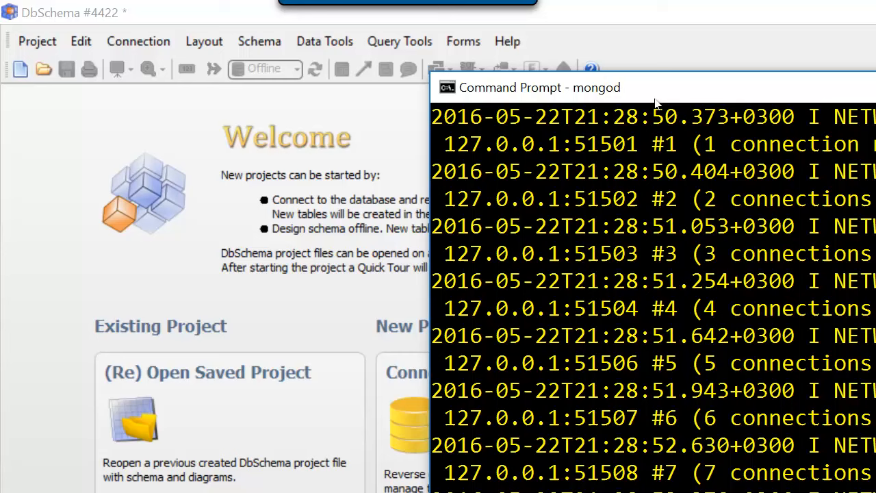
Start a new database-connected project in DbSchema with MongoDb as the database type, and check the mongod console while connecting.
{"action": "left_click", "coordinate": [35, 44]}
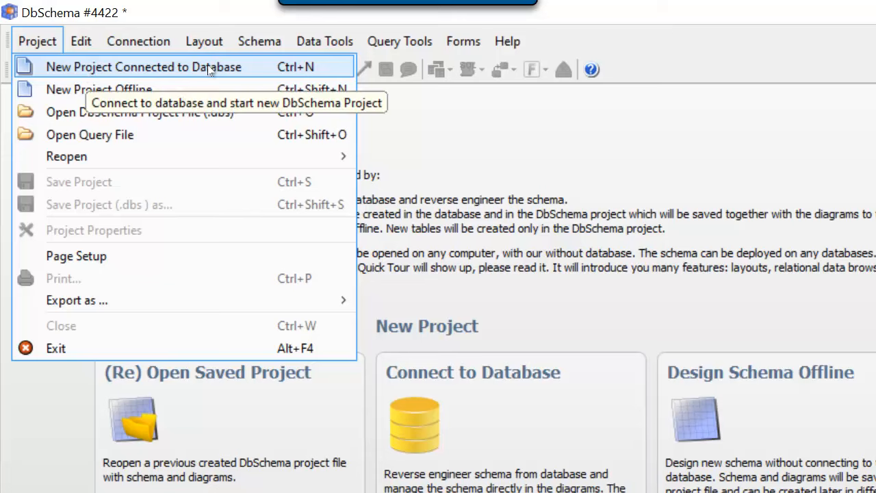
{"action": "left_click", "coordinate": [60, 65]}
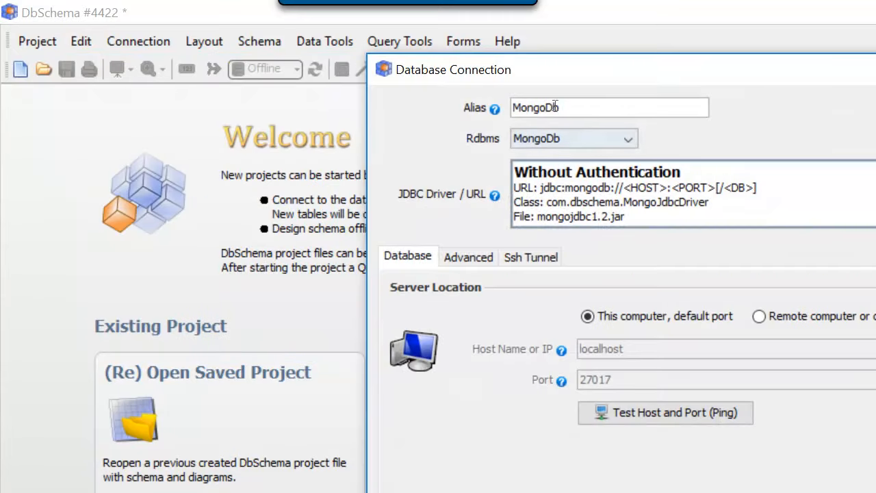
{"action": "left_click", "coordinate": [603, 140]}
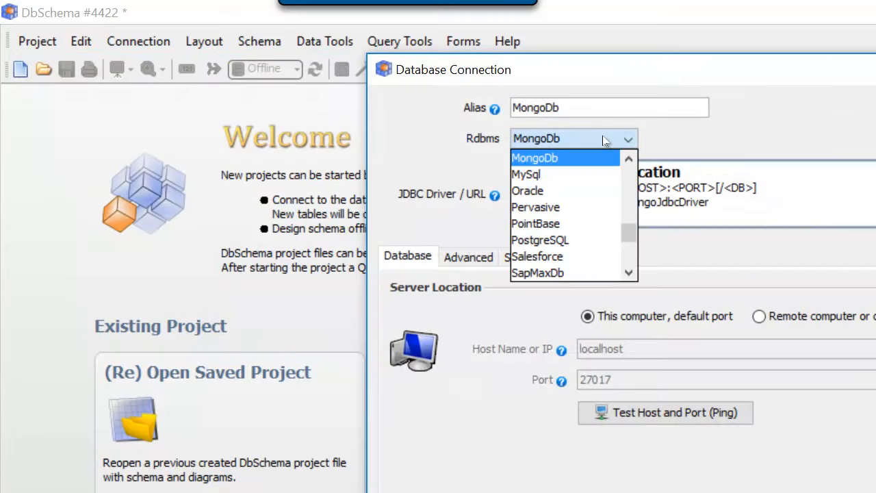
{"action": "left_click", "coordinate": [628, 162]}
{"action": "left_click", "coordinate": [628, 163]}
{"action": "left_click", "coordinate": [628, 163]}
{"action": "left_click", "coordinate": [627, 163]}
{"action": "left_click", "coordinate": [628, 163]}
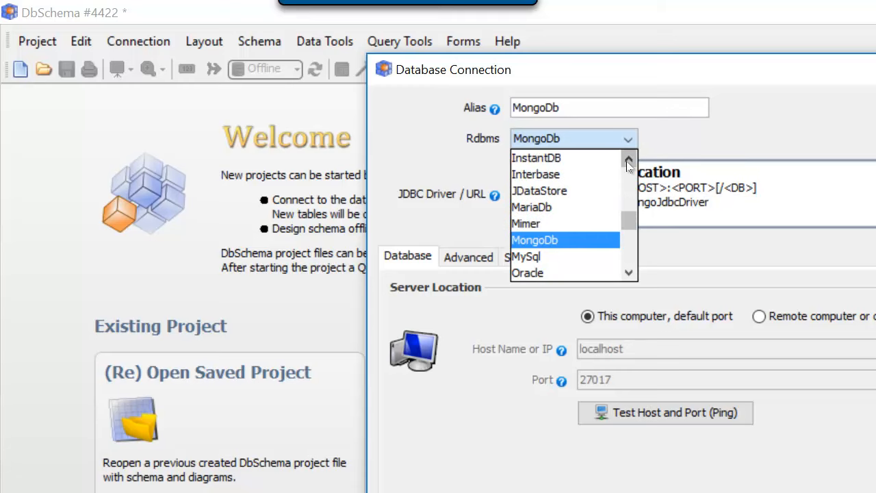
{"action": "left_click", "coordinate": [628, 163]}
{"action": "left_click", "coordinate": [628, 163]}
{"action": "scroll", "coordinate": [567, 234], "scroll_direction": "down", "scroll_amount": 3}
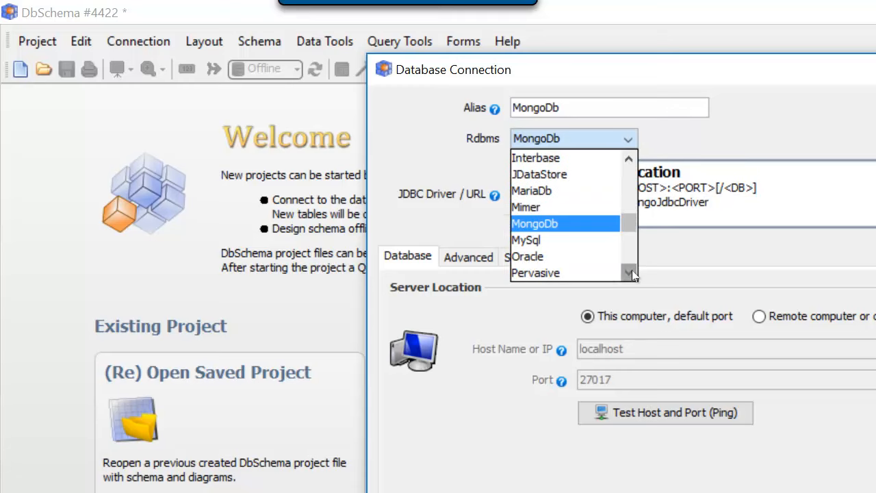
{"action": "left_click", "coordinate": [558, 224]}
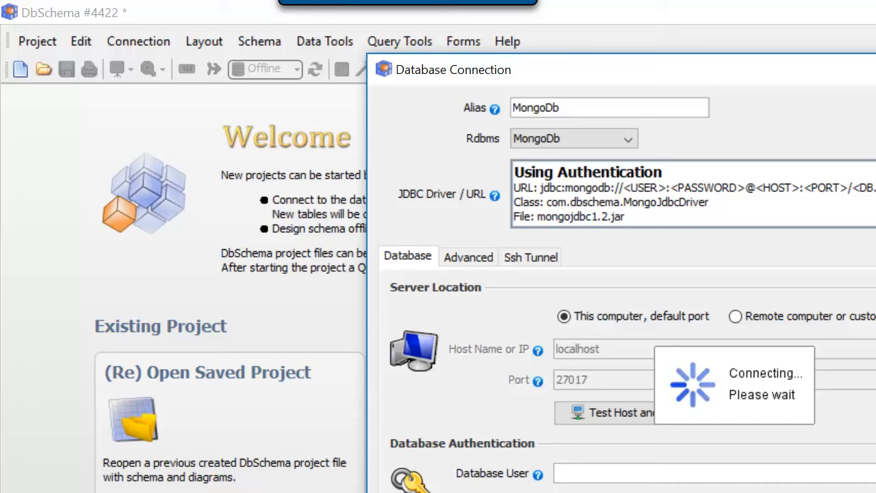
{"action": "key", "text": "alt+Tab"}
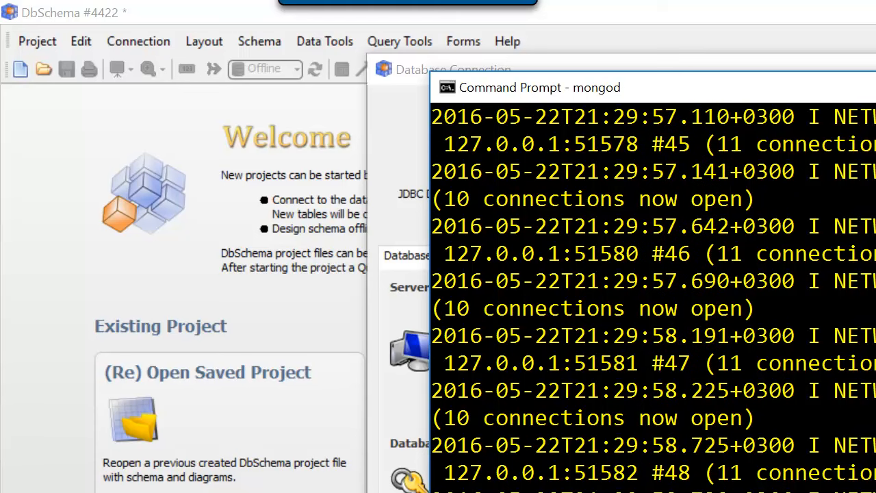
{"action": "key", "text": "alt+Tab"}
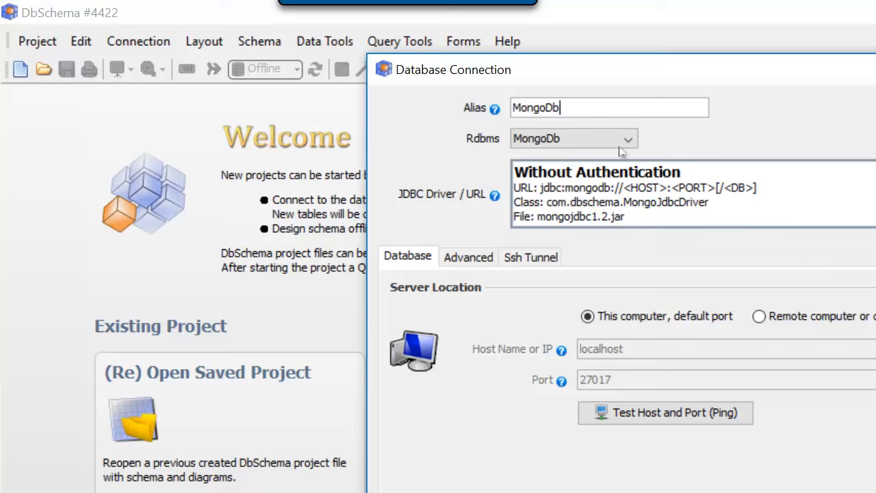
Choose MongoDb as the Rdbms and set the JDBC driver to the Without Authentication option.
{"action": "left_click", "coordinate": [564, 141]}
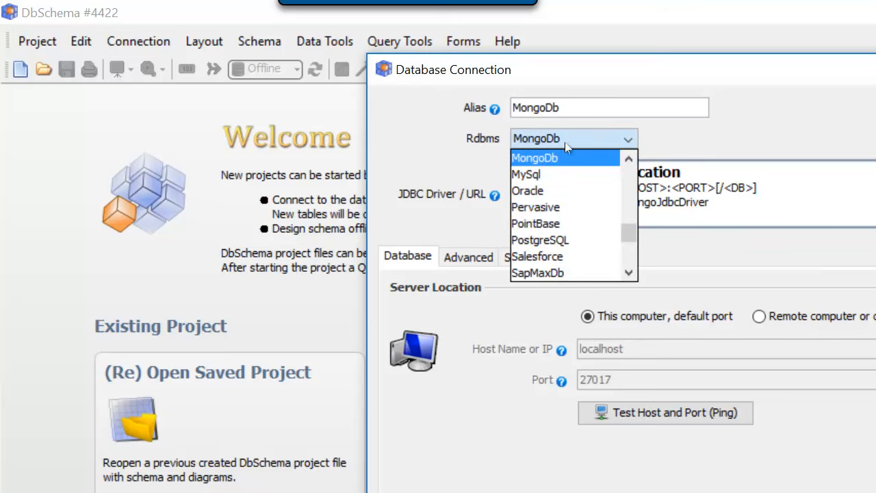
{"action": "left_click", "coordinate": [533, 160]}
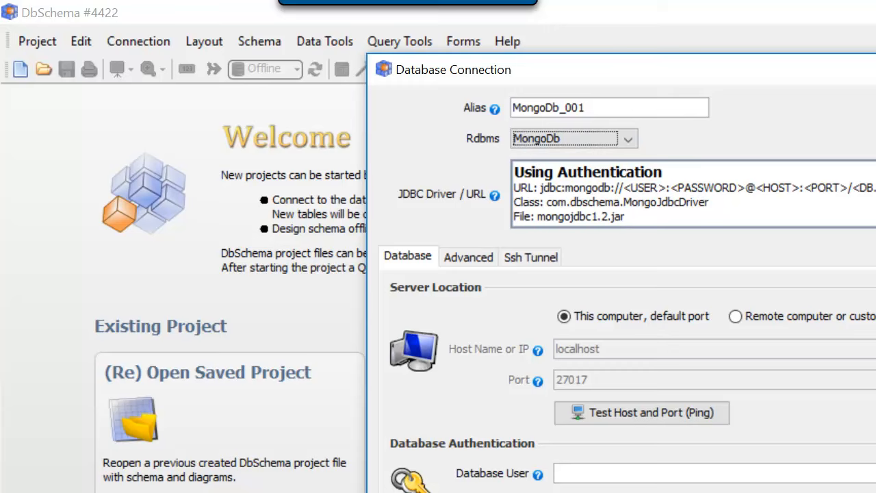
{"action": "left_click", "coordinate": [874, 195]}
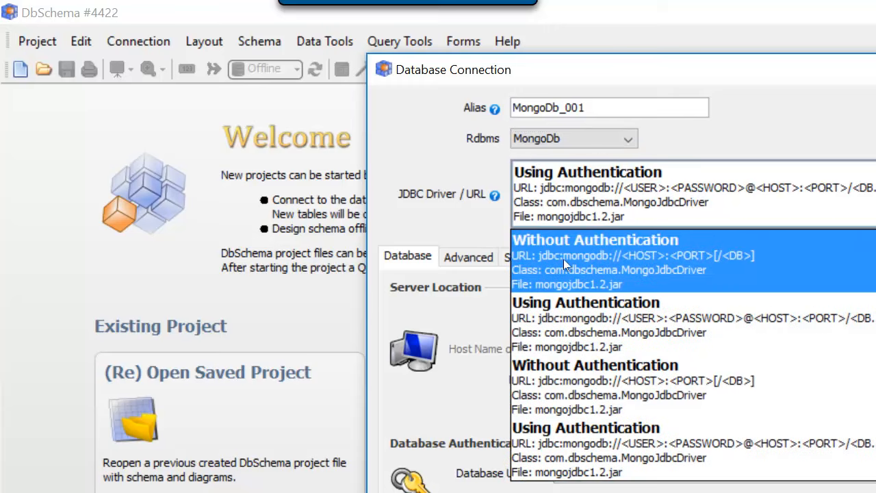
{"action": "left_click", "coordinate": [563, 259]}
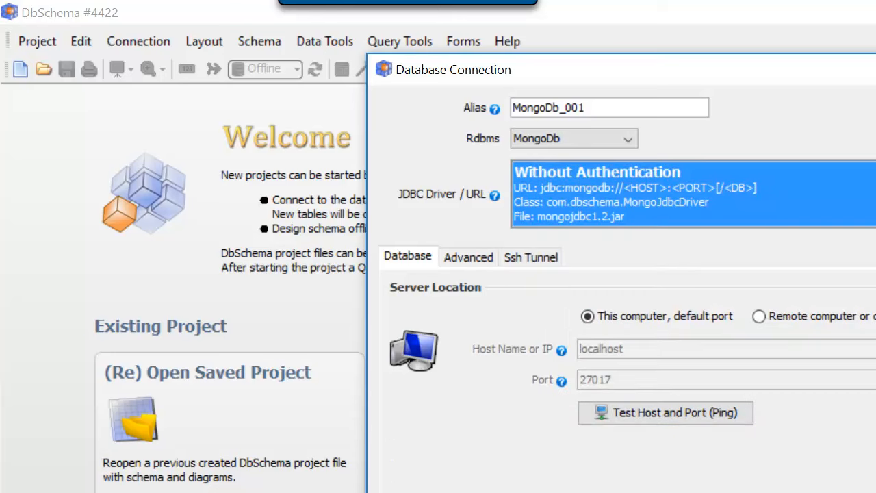
Choose the stars database for the connection and connect to it.
{"action": "left_click", "coordinate": [791, 491]}
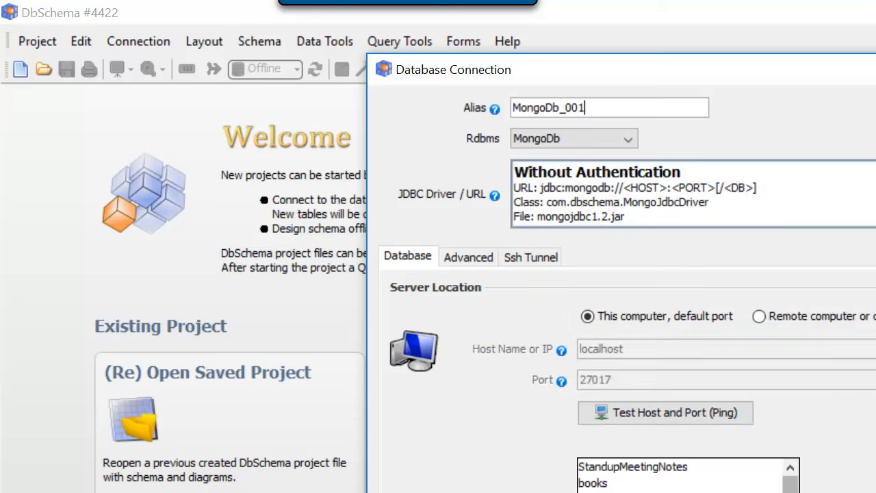
{"action": "left_click_drag", "start_coordinate": [790, 482], "coordinate": [791, 492]}
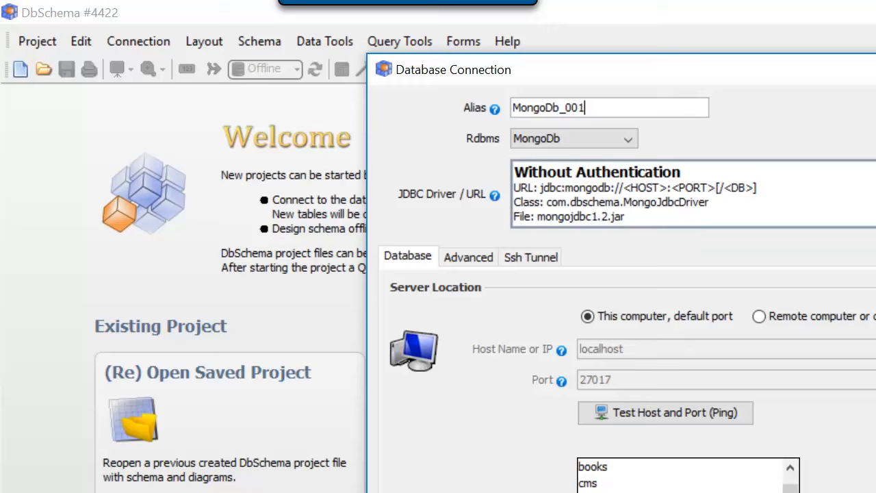
{"action": "left_click", "coordinate": [616, 492]}
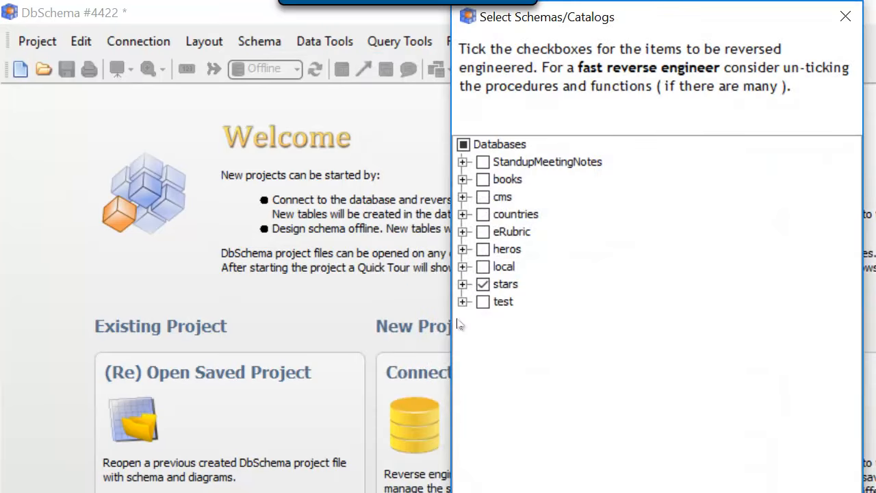
Expand the stars database to its collections and reverse engineer all of them.
{"action": "left_click", "coordinate": [463, 284]}
{"action": "left_click", "coordinate": [482, 302]}
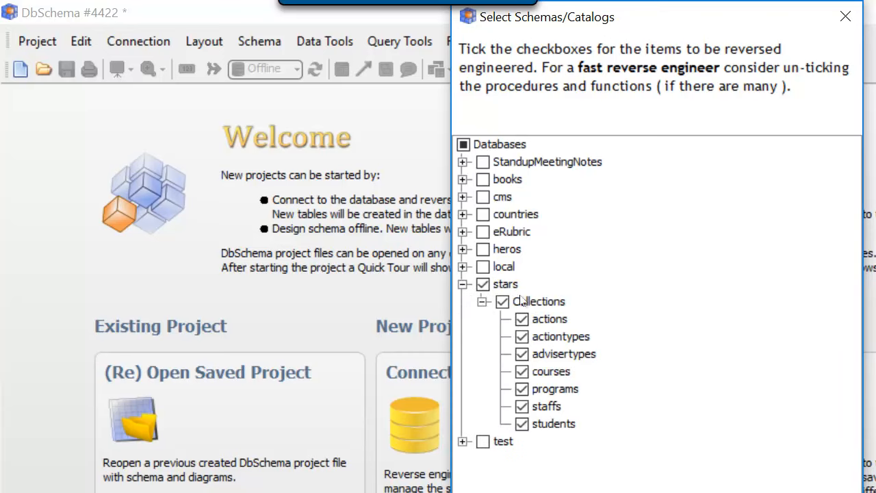
{"action": "left_click", "coordinate": [618, 492]}
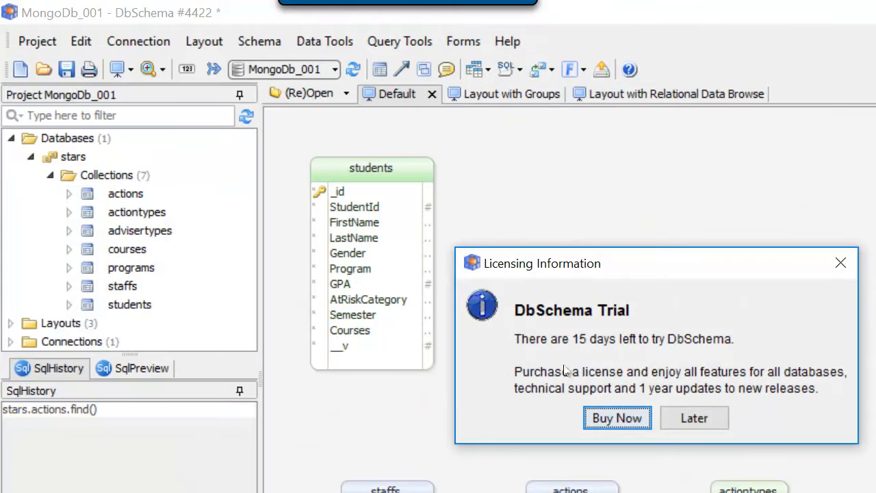
Dismiss the trial licensing notice and the DbSchema Quick Tour.
{"action": "left_click", "coordinate": [692, 424]}
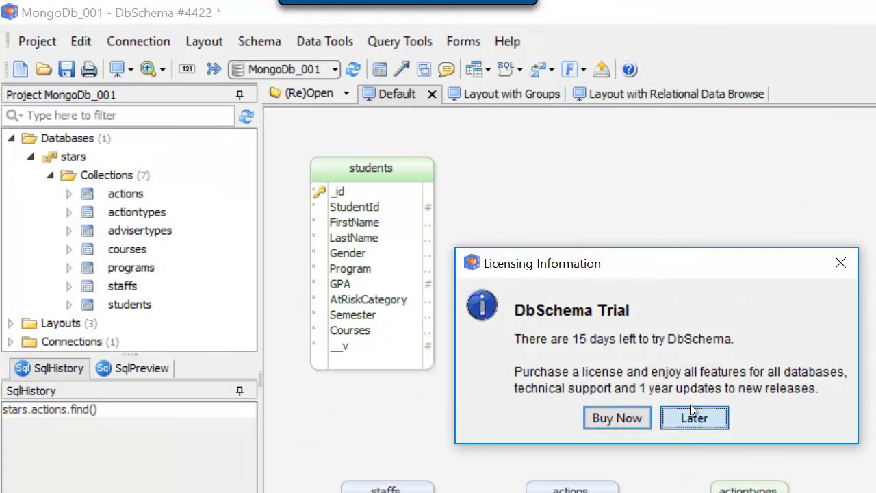
{"action": "left_click", "coordinate": [841, 262]}
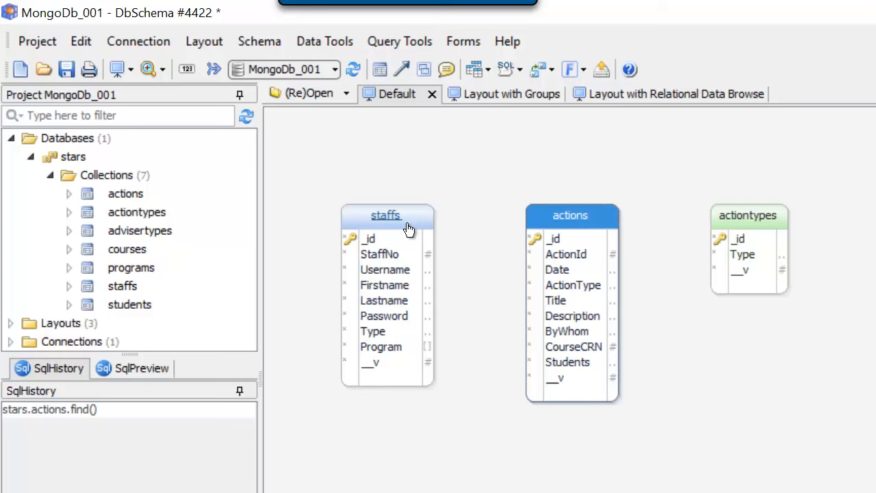
{"action": "left_click_drag", "start_coordinate": [402, 214], "coordinate": [875, 214]}
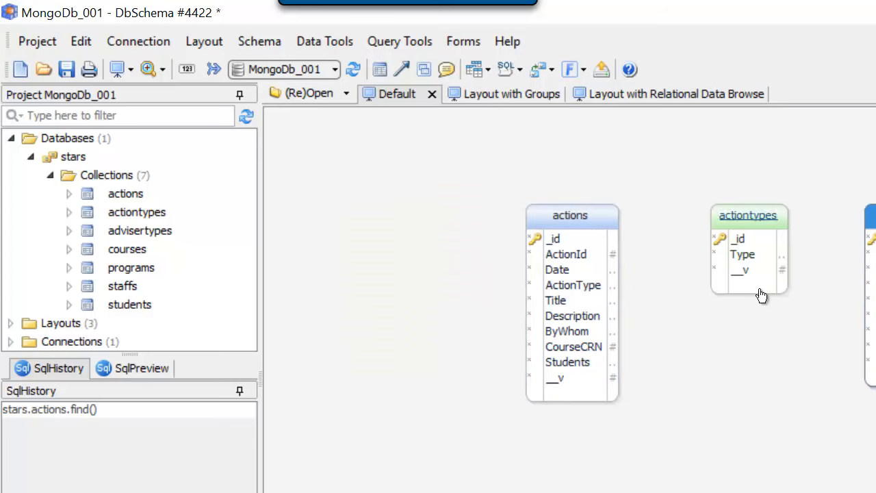
Group actions, actiontypes and staffs in one row of the Default layout, with courses, programs and advisertypes close beneath them.
{"action": "left_click_drag", "start_coordinate": [573, 216], "coordinate": [542, 186]}
{"action": "left_click_drag", "start_coordinate": [733, 209], "coordinate": [639, 179]}
{"action": "left_click_drag", "start_coordinate": [875, 216], "coordinate": [758, 188]}
{"action": "left_click_drag", "start_coordinate": [828, 490], "coordinate": [643, 393]}
{"action": "left_click_drag", "start_coordinate": [784, 490], "coordinate": [785, 360]}
{"action": "left_click_drag", "start_coordinate": [540, 491], "coordinate": [516, 395]}
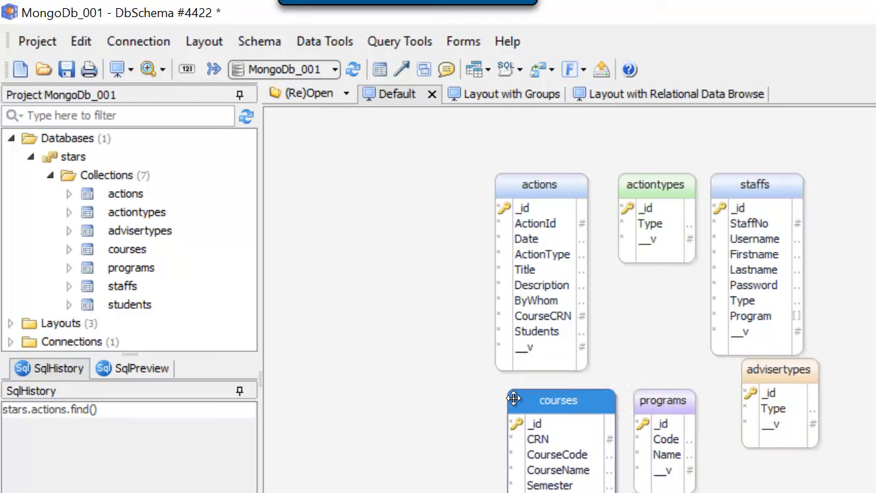
{"action": "left_click_drag", "start_coordinate": [772, 453], "coordinate": [789, 485]}
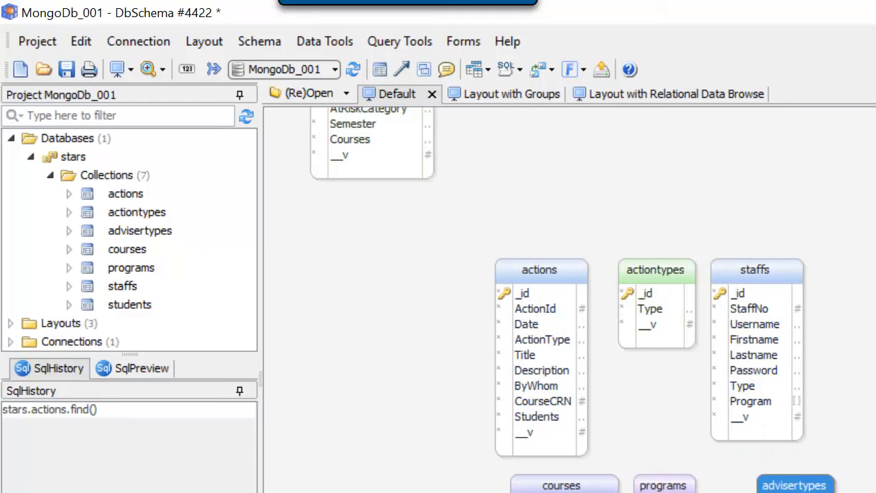
Move the students collection beside staffs so all the collections sit together in the Default layout.
{"action": "scroll", "coordinate": [510, 303], "scroll_direction": "up", "scroll_amount": 4}
{"action": "left_click", "coordinate": [397, 173]}
{"action": "left_click_drag", "start_coordinate": [397, 173], "coordinate": [718, 206]}
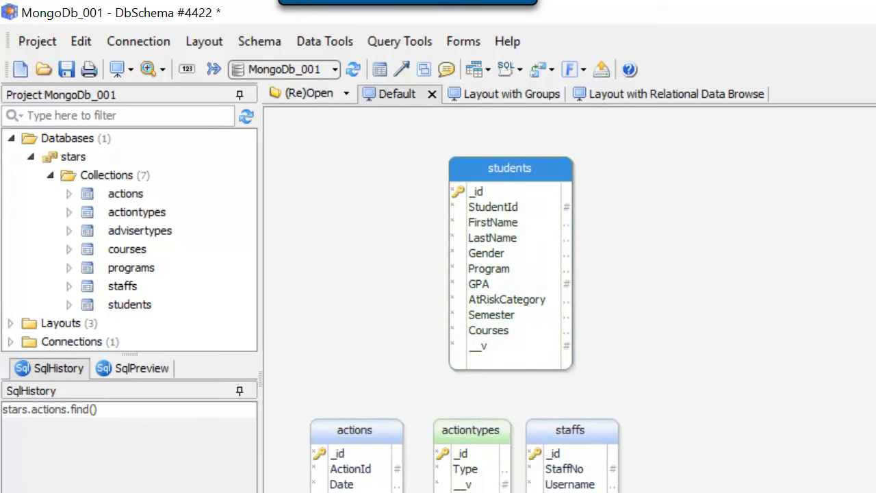
{"action": "scroll", "coordinate": [874, 409], "scroll_direction": "down", "scroll_amount": 3}
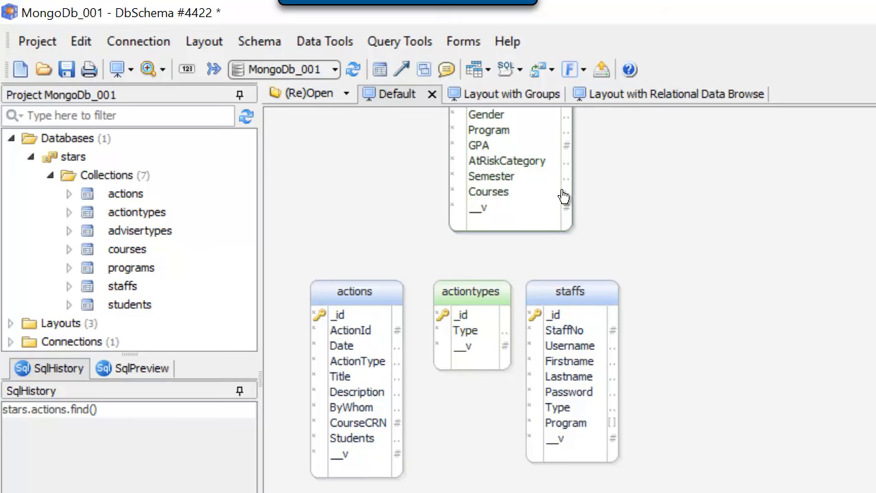
{"action": "scroll", "coordinate": [694, 254], "scroll_direction": "up", "scroll_amount": 3}
{"action": "left_click_drag", "start_coordinate": [497, 166], "coordinate": [696, 428]}
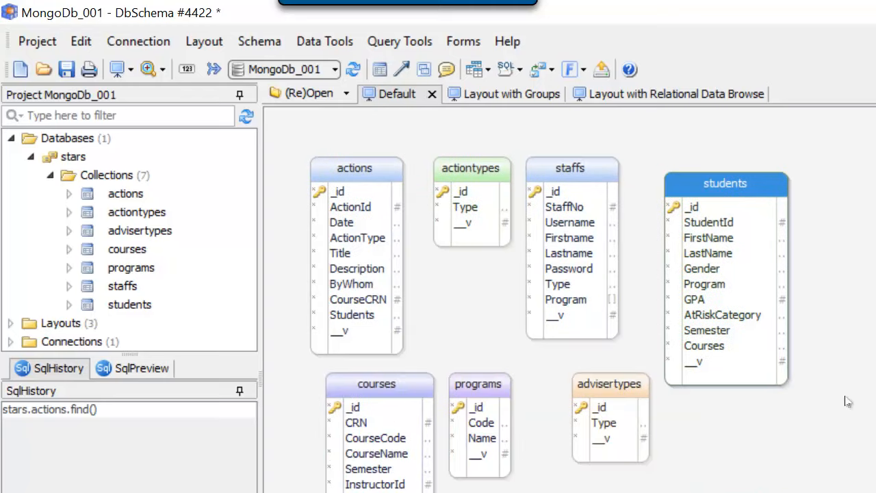
{"action": "key", "text": "F10"}
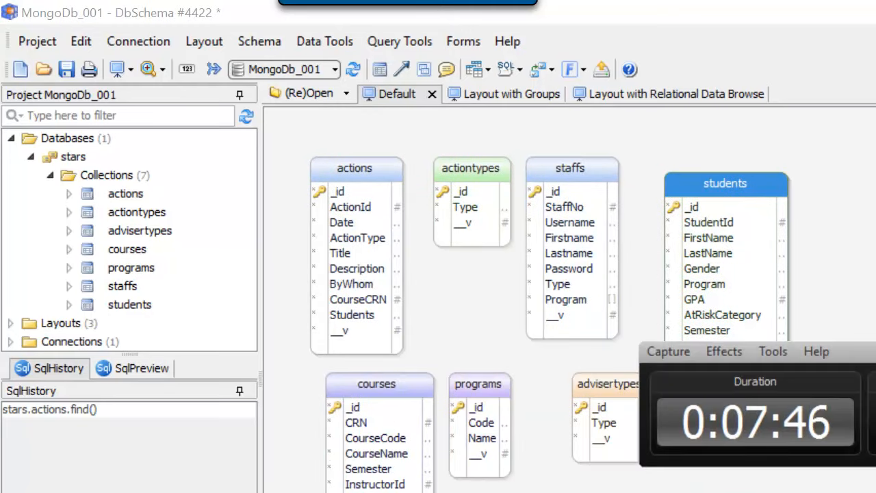